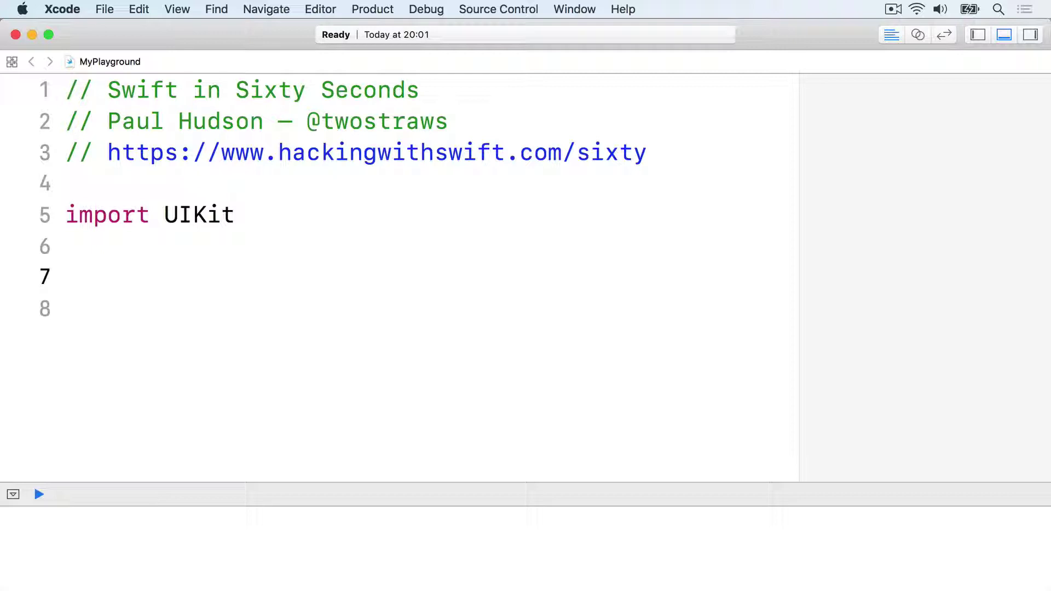
text(fu)
text(nc greet(_ name: String?) )
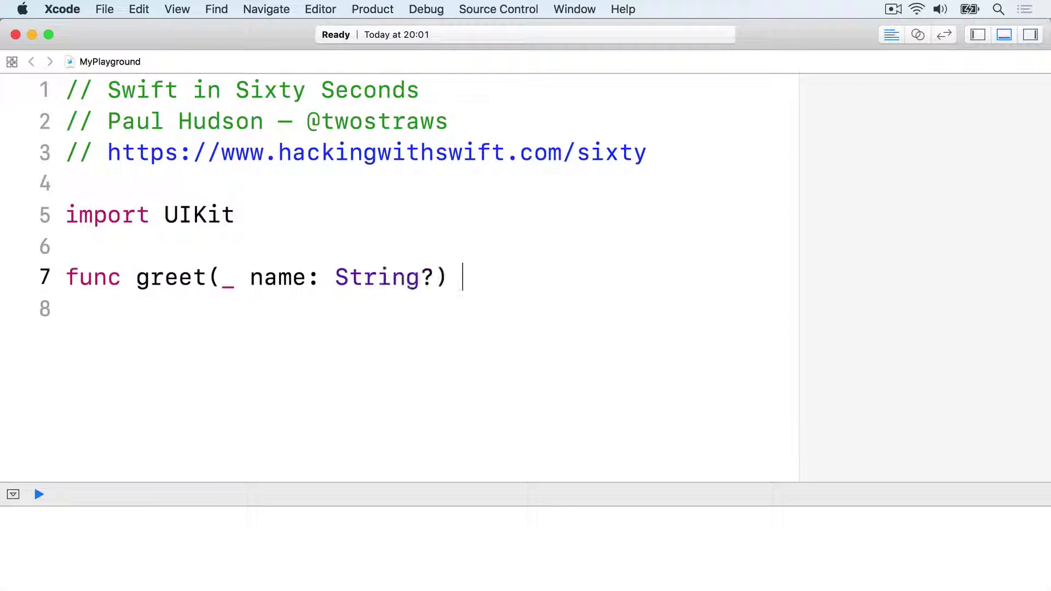
text({)
Write greet(_ name: String?) using guard let unwrapped = name with an early return, then print("Hello, \(unwrapped)!").
key(Return)
text(guard let unwrapped = nam)
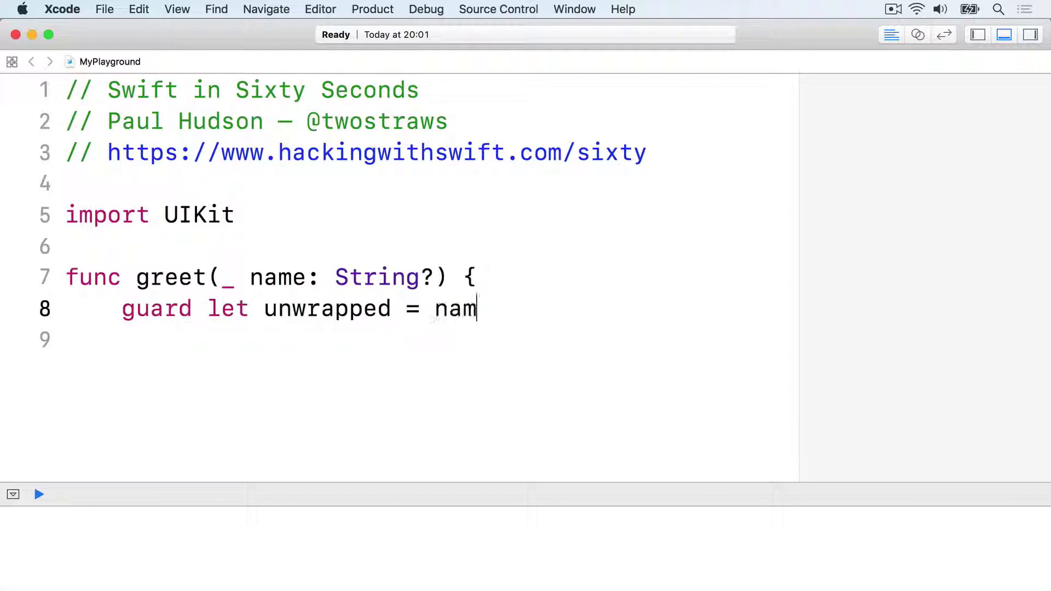
text(e else {)
key(Return)
text(print("You)
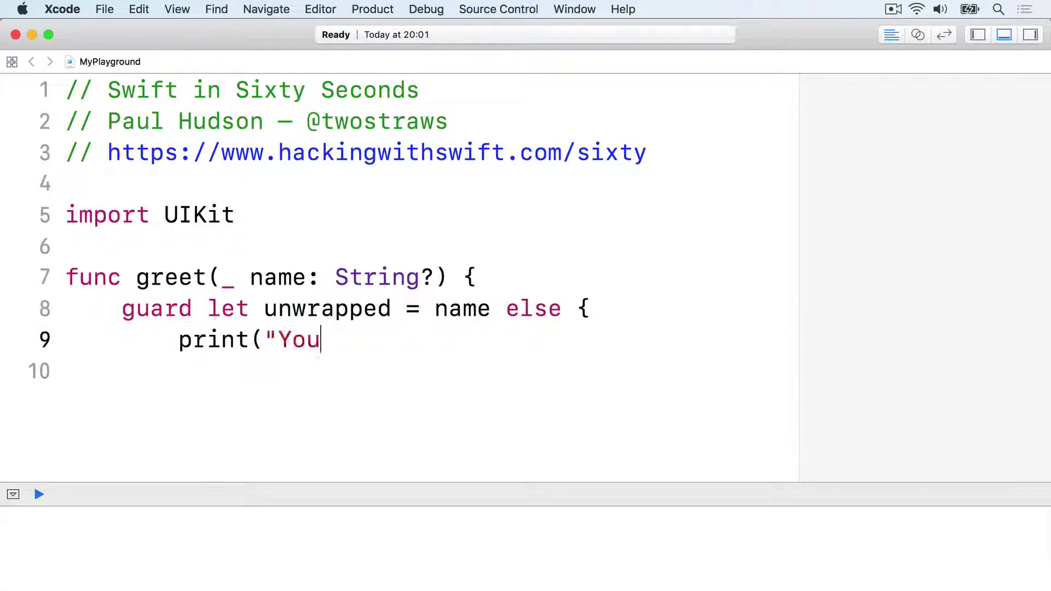
text( didn't provide a name!"))
key(Return)
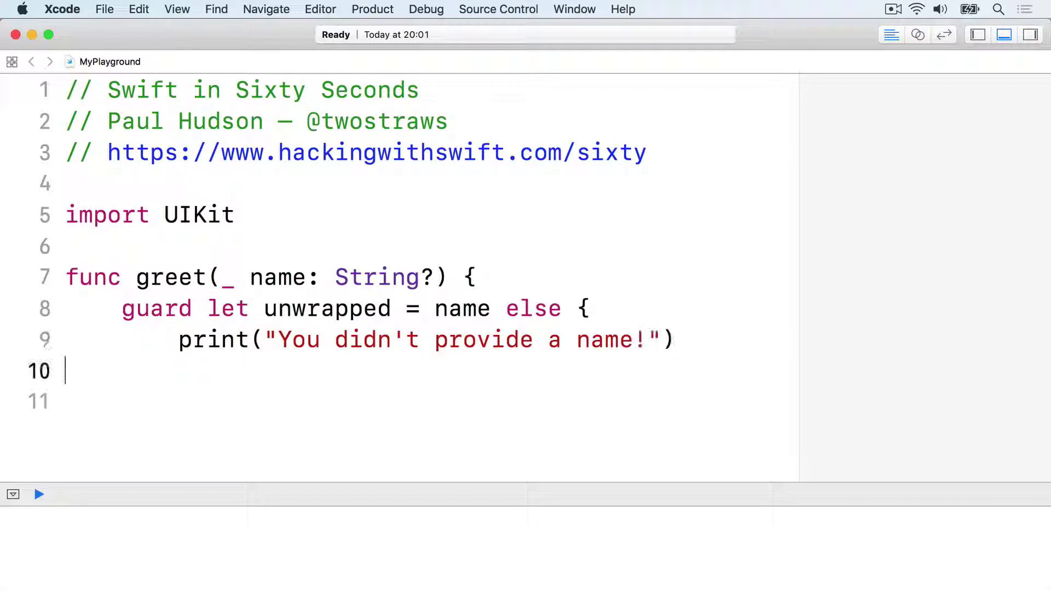
text(return)
key(Return)
text(})
key(Return)
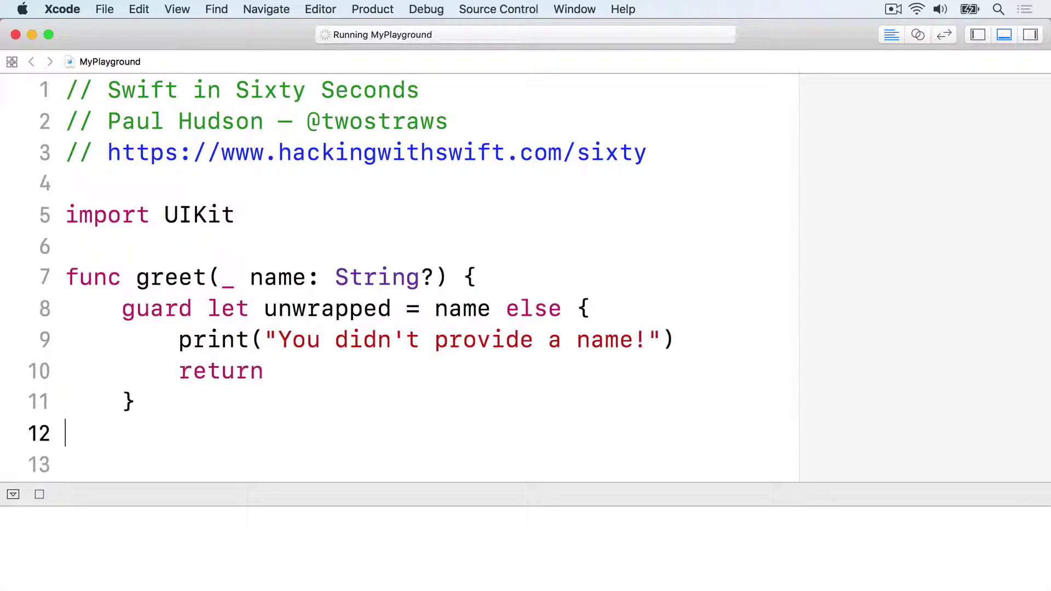
key(Return)
text(print("He)
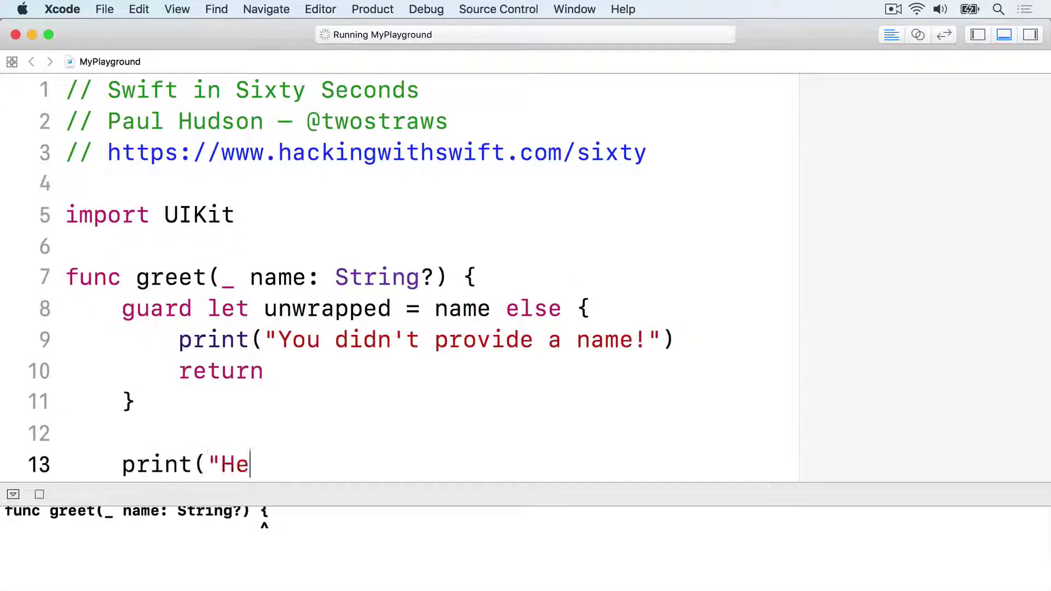
text(llo, \(unwrapped)!"))
key(Return)
text(})
key(Return)
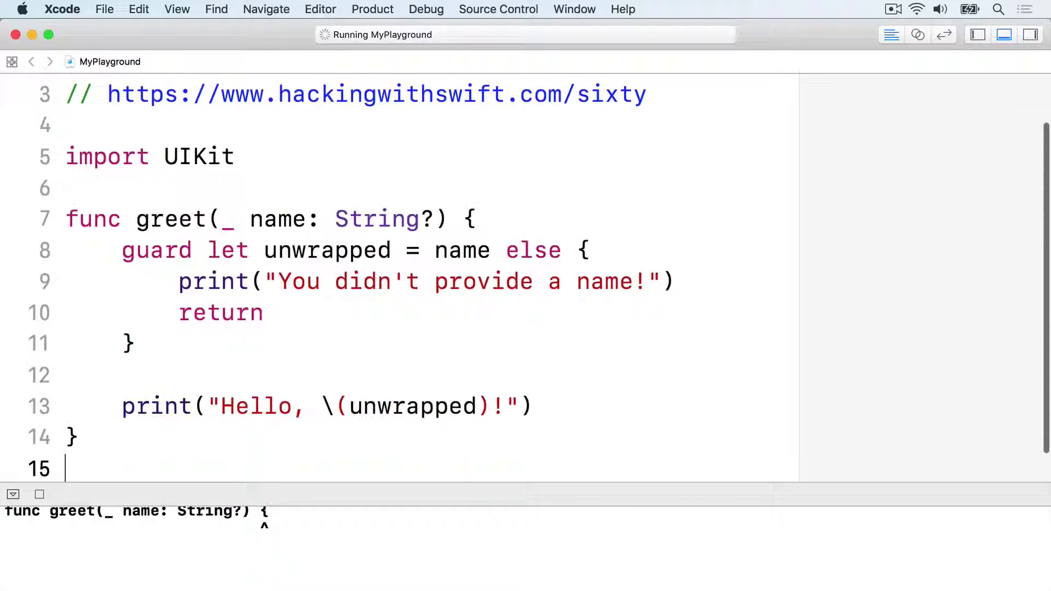